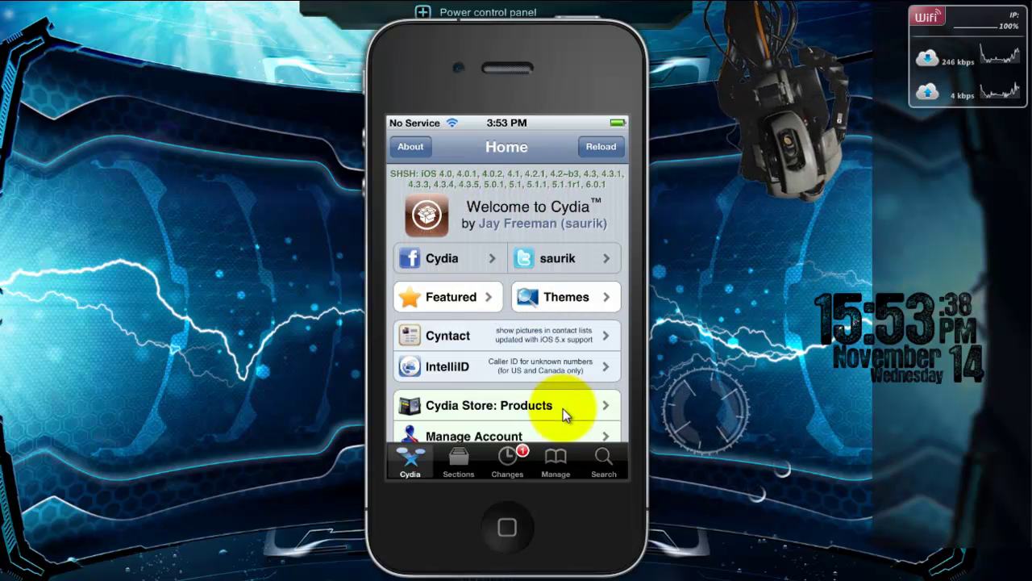
- Open Cydia's Manage > Sources list and scroll down to the SiriPort.Ru repository
click(554, 466)
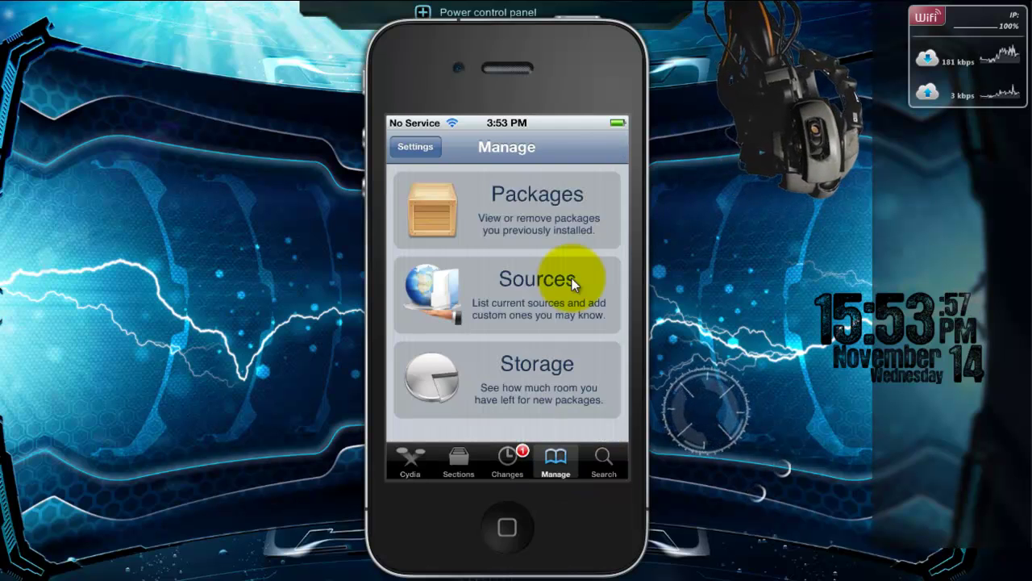
click(572, 278)
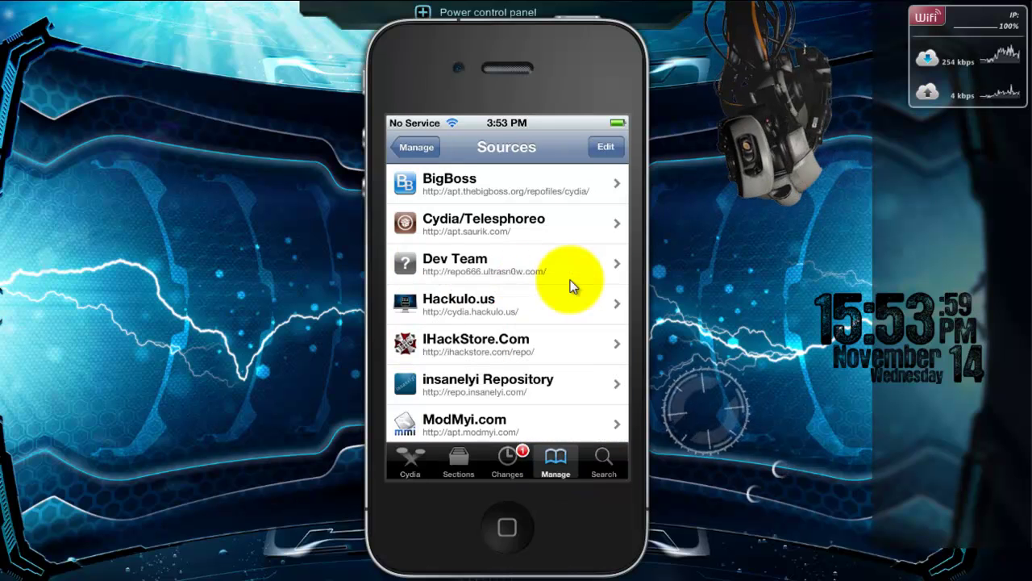
click(602, 154)
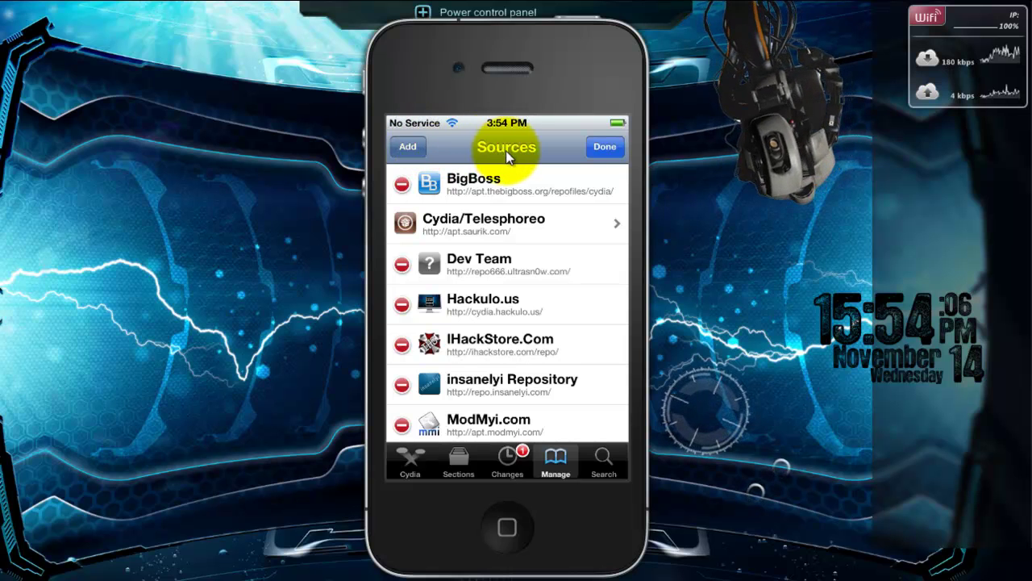
scroll(517, 427, down, 4)
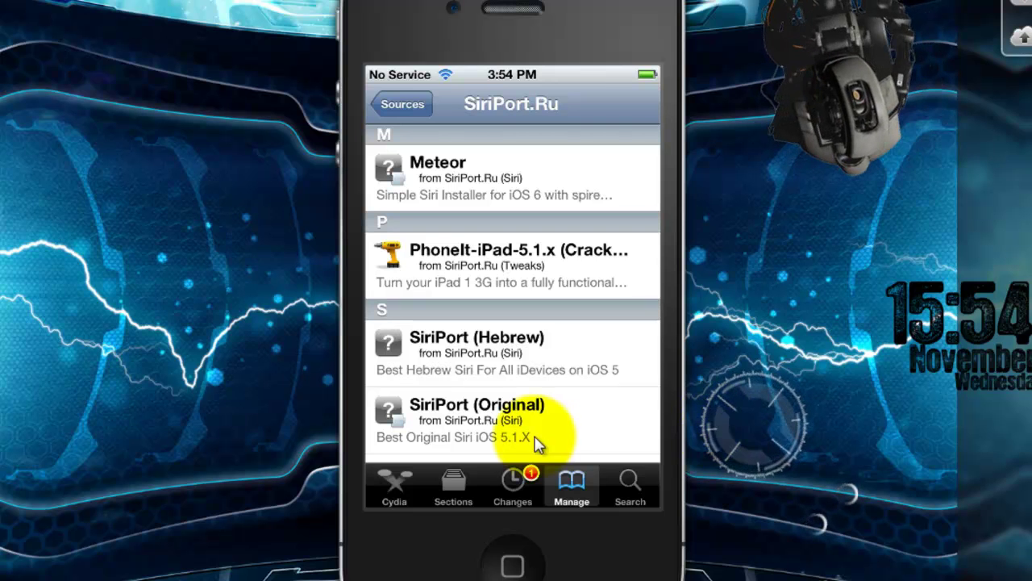
- Scroll the SiriPort.Ru package list to SiriPort (Original) iOS 6 and SiriPort (Russian)
scroll(555, 392, down, 3)
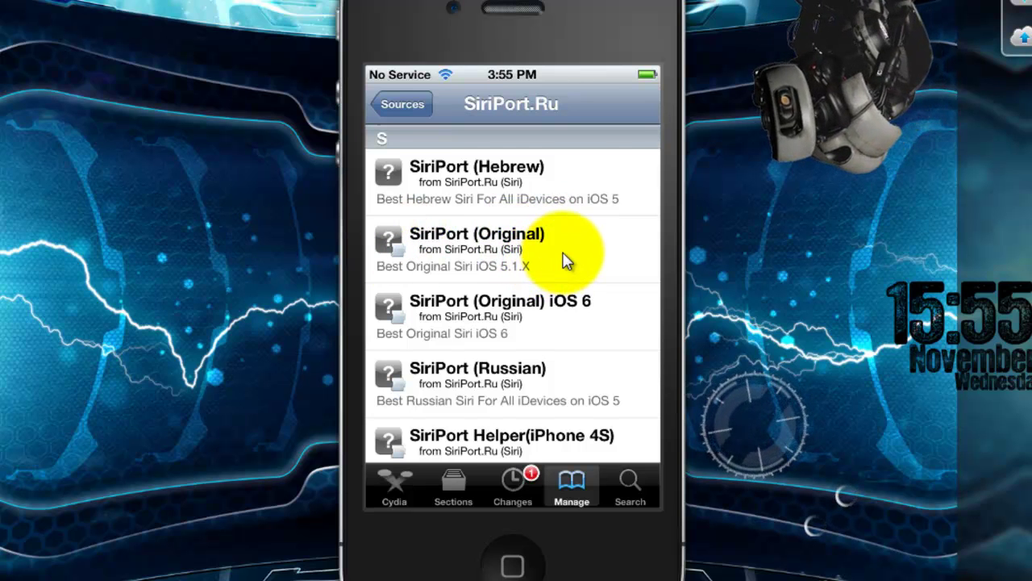
scroll(605, 268, down, 2)
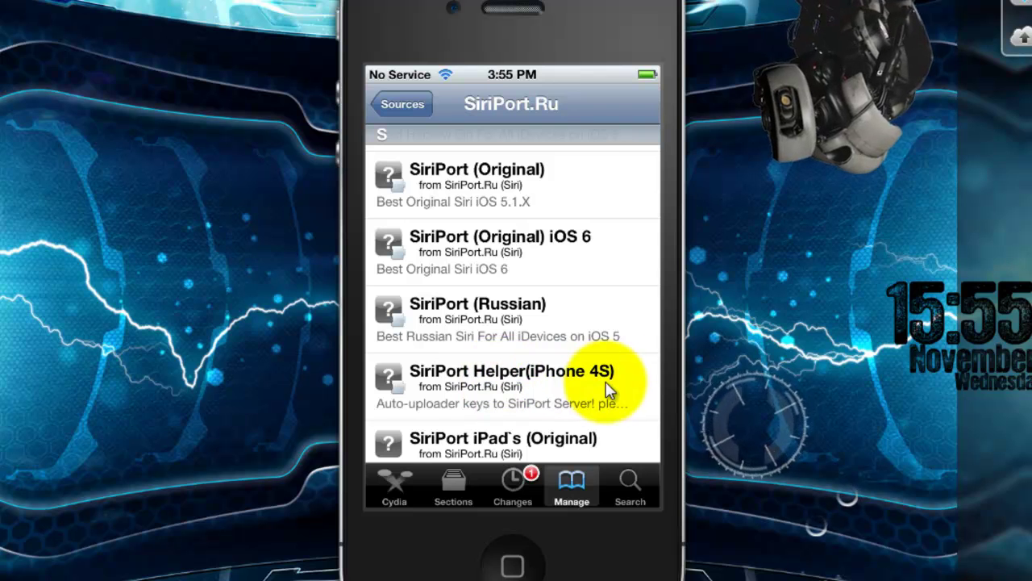
scroll(617, 386, down, 3)
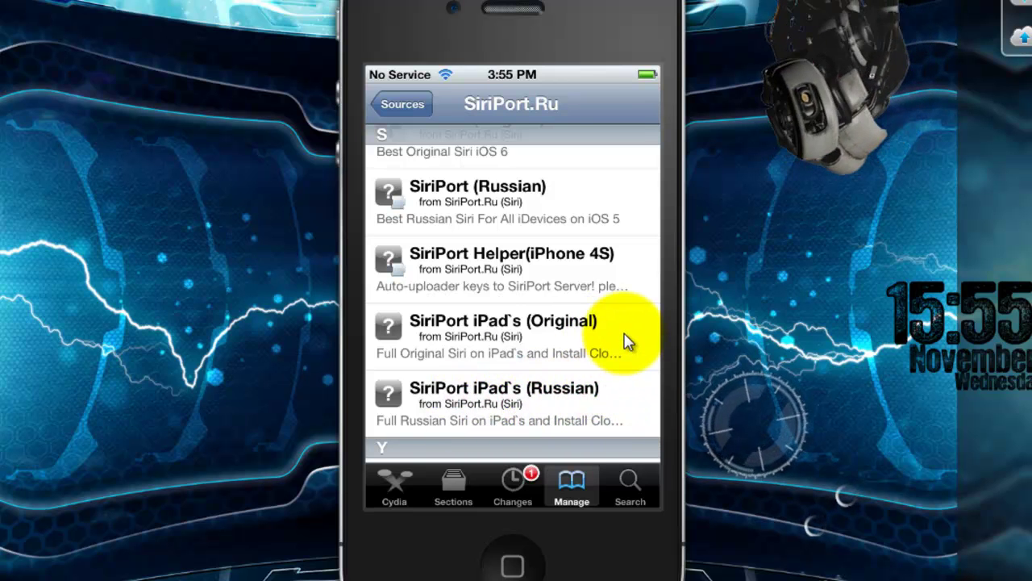
scroll(516, 266, up, 5)
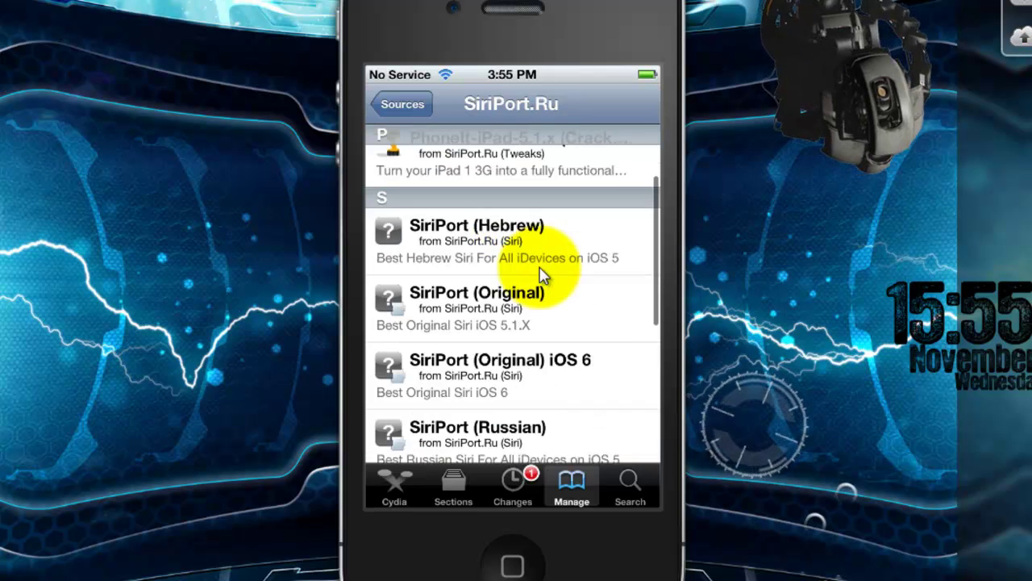
scroll(533, 279, down, 1)
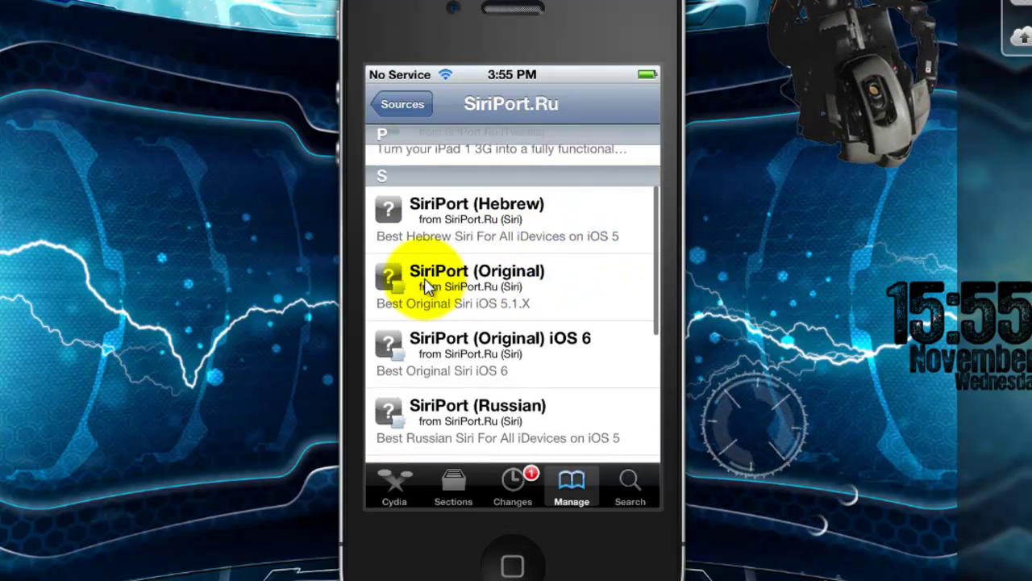
- Install and confirm the 94.9 MB SiriPort (Original) package from its details page
click(555, 285)
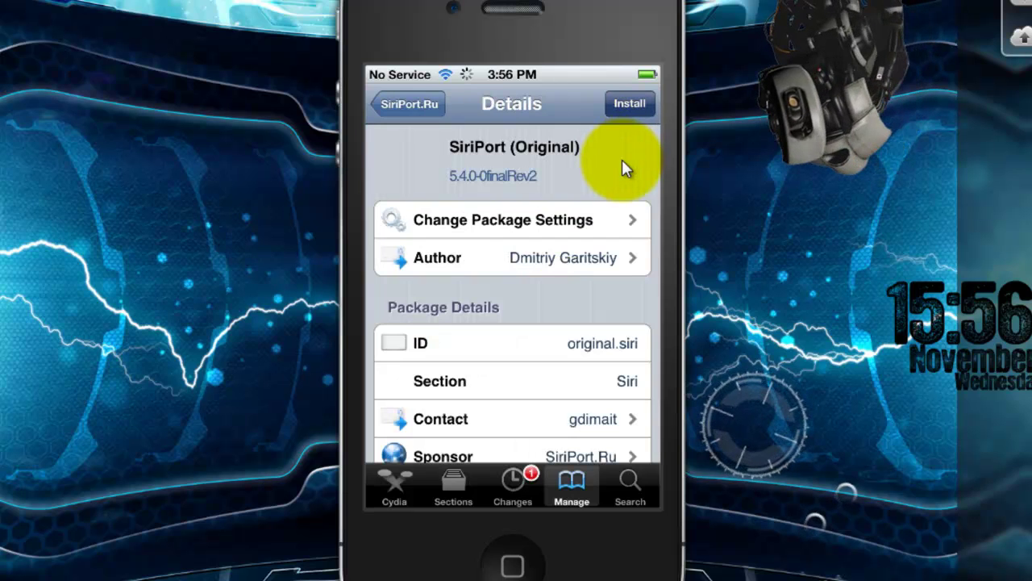
click(627, 101)
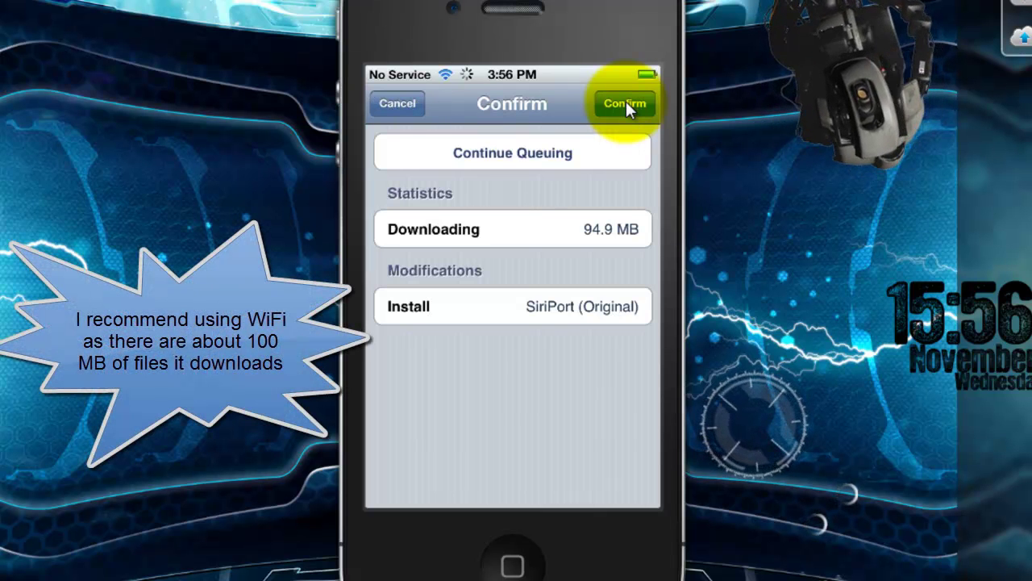
click(626, 103)
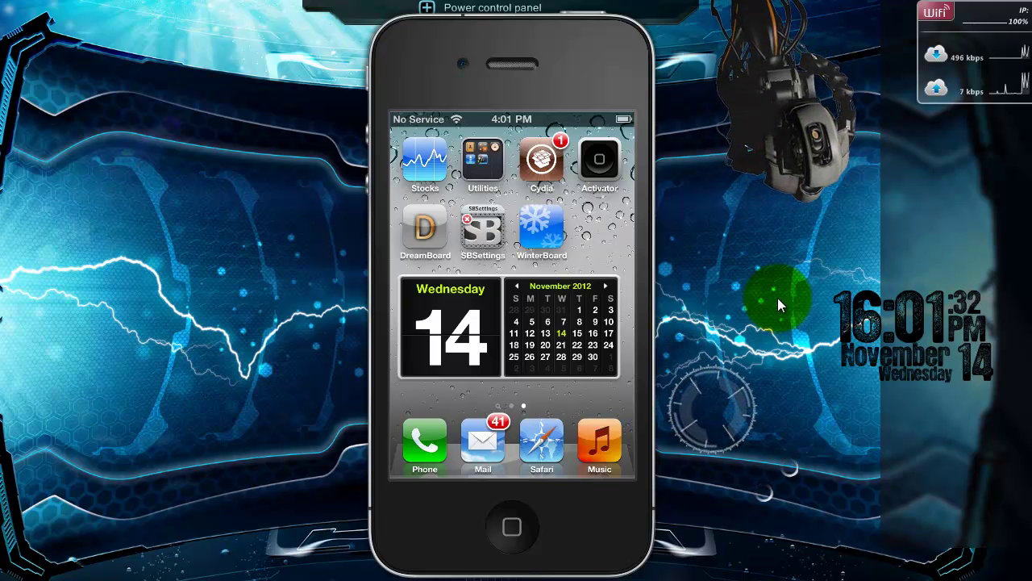
- Go to the SiriPort.Ru Original preference page in Settings
click(596, 373)
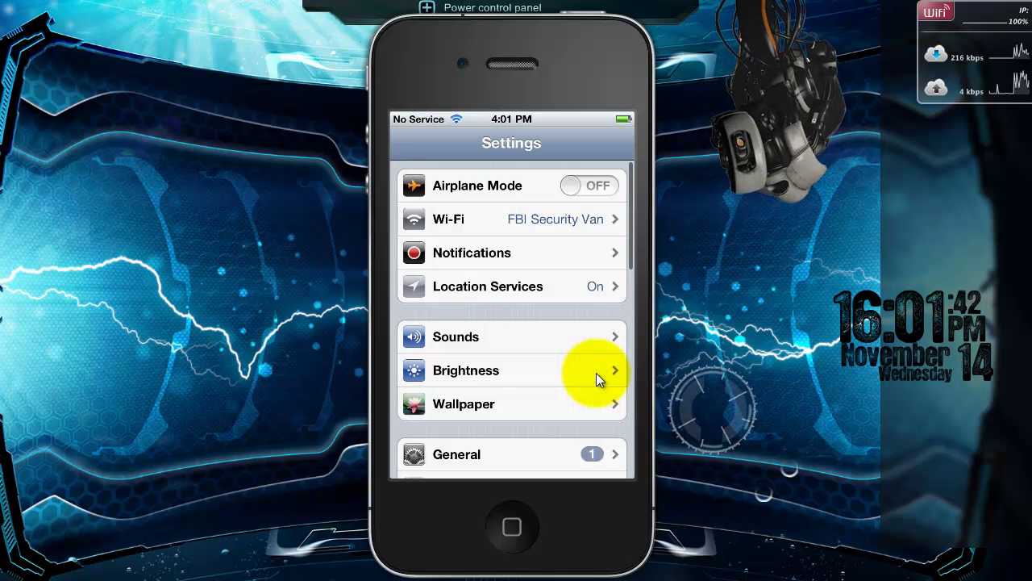
scroll(572, 291, down, 10)
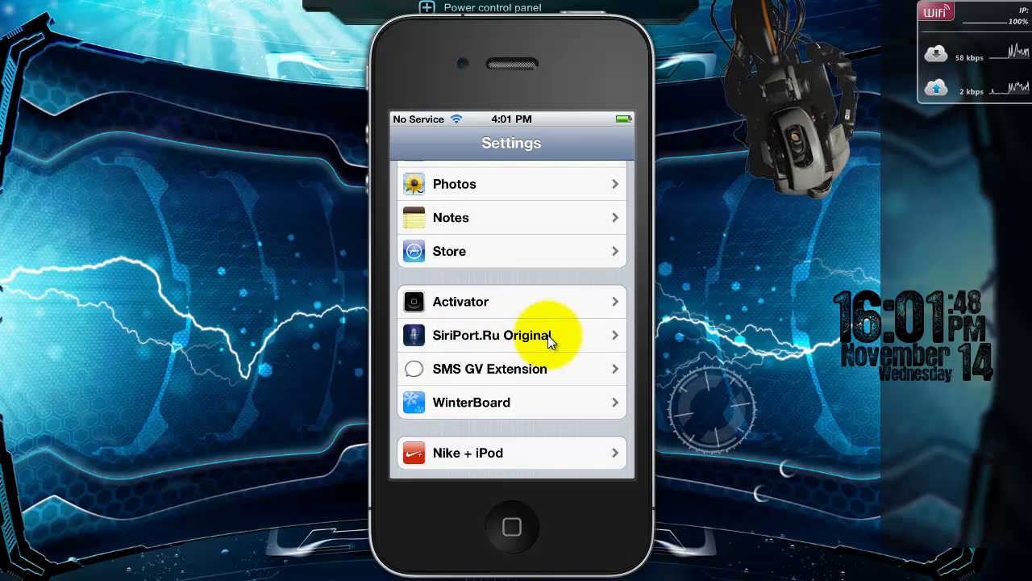
click(548, 335)
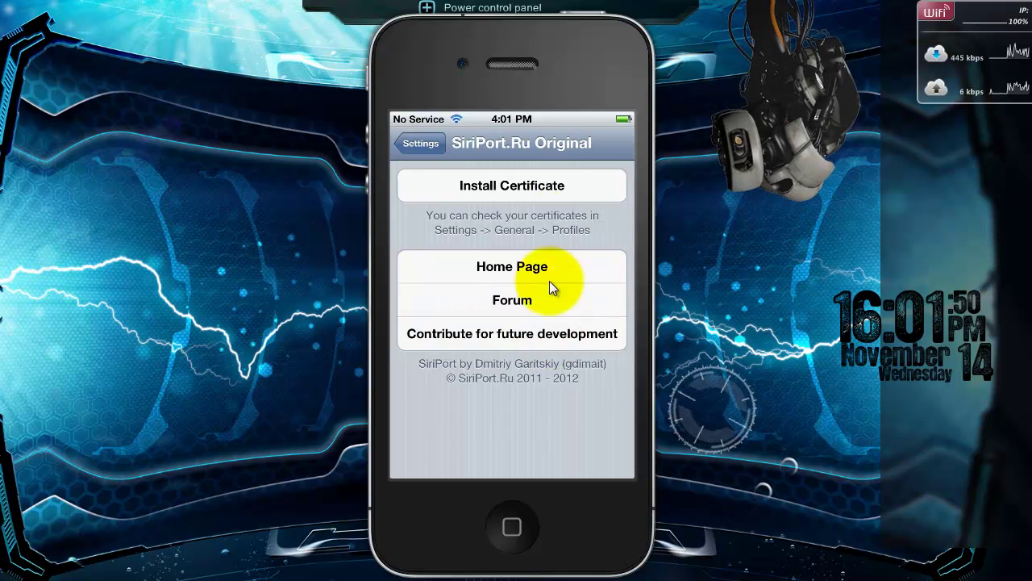
- Request the Original Apple SiriPort certificate and allow the link to open the profile
click(544, 185)
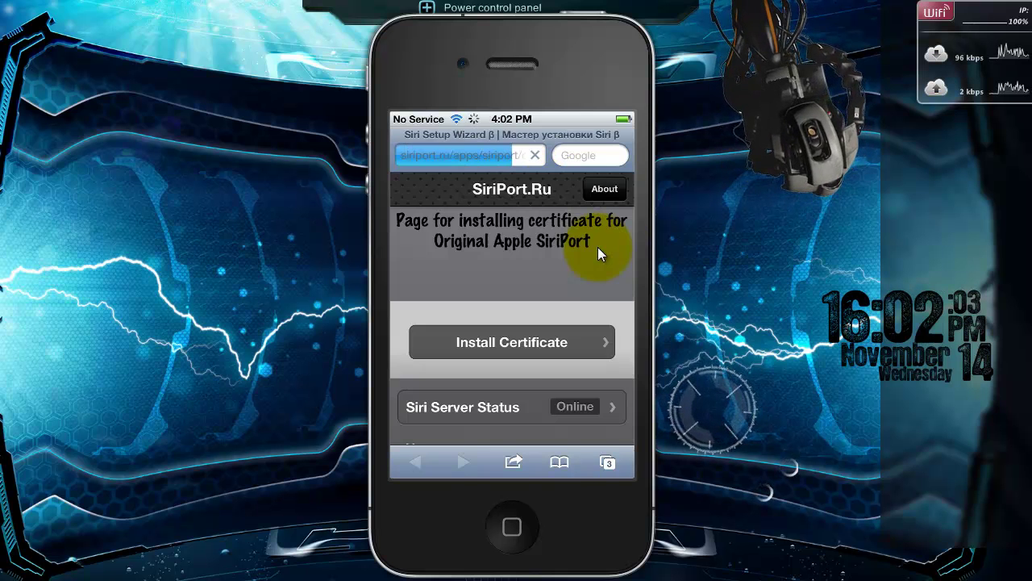
drag(544, 370, 513, 344)
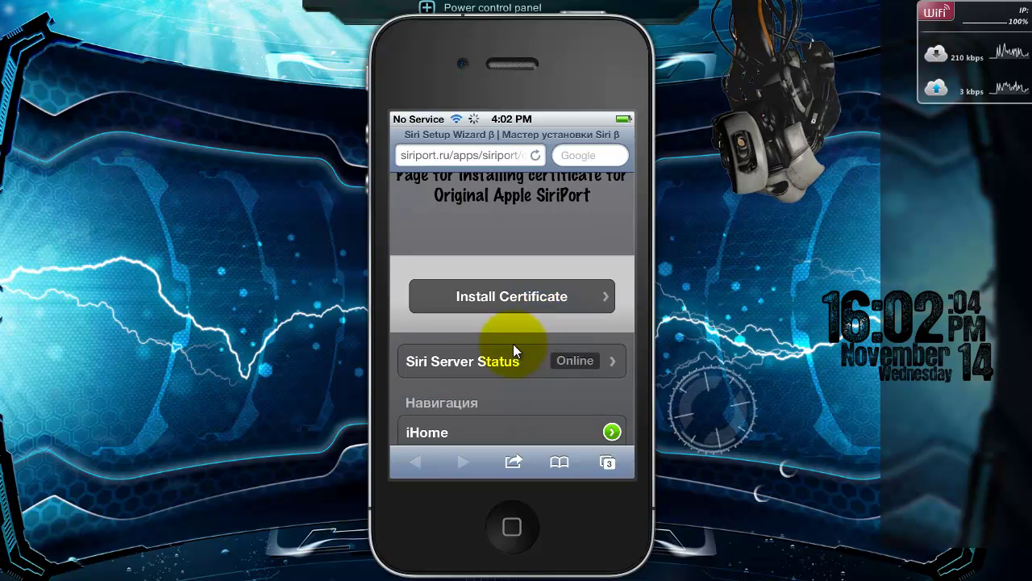
click(567, 298)
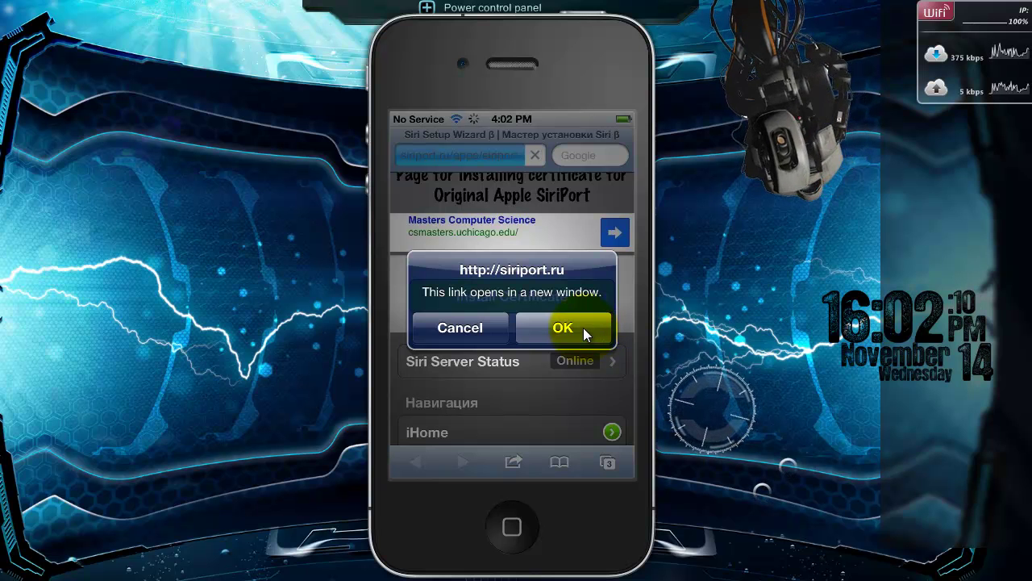
click(583, 327)
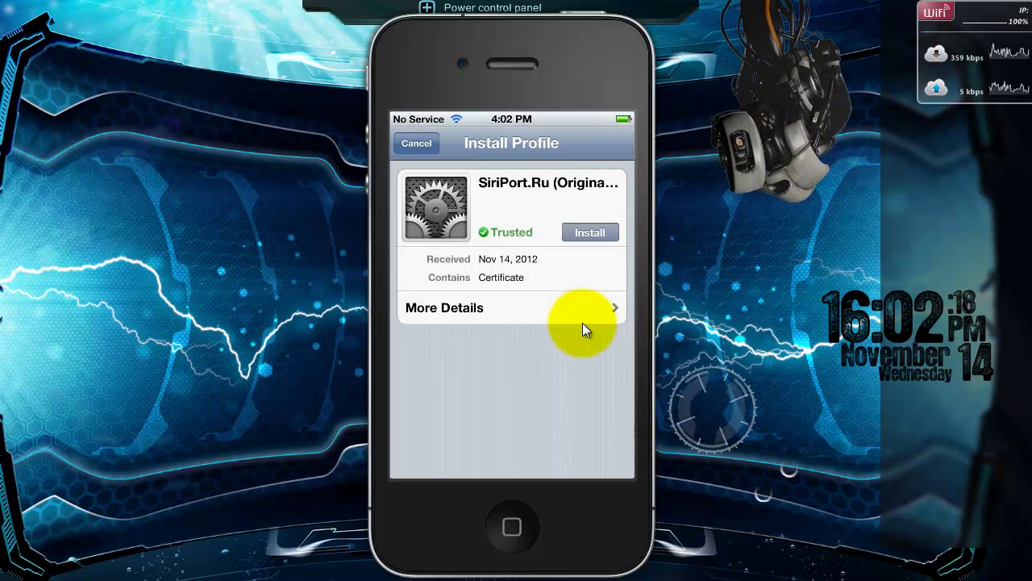
- Install the trusted SiriPort.Ru (Original) certificate profile with Install Now, then finish with Done
click(589, 234)
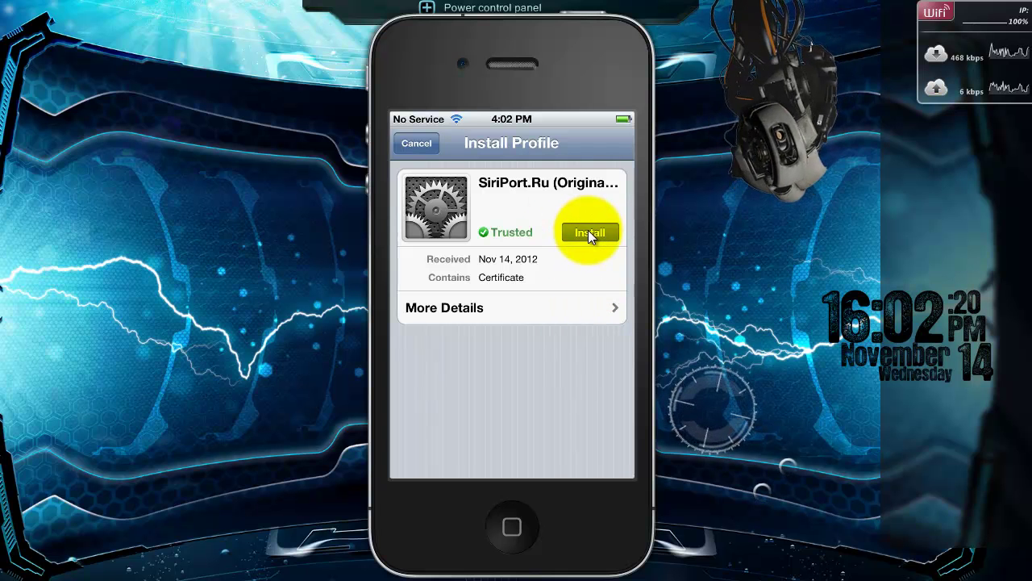
click(589, 232)
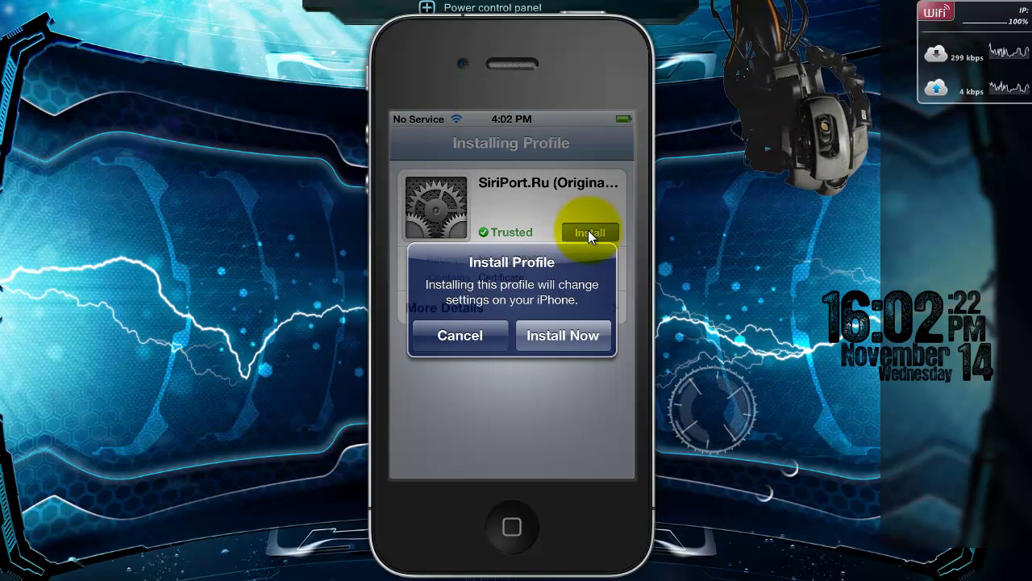
click(558, 335)
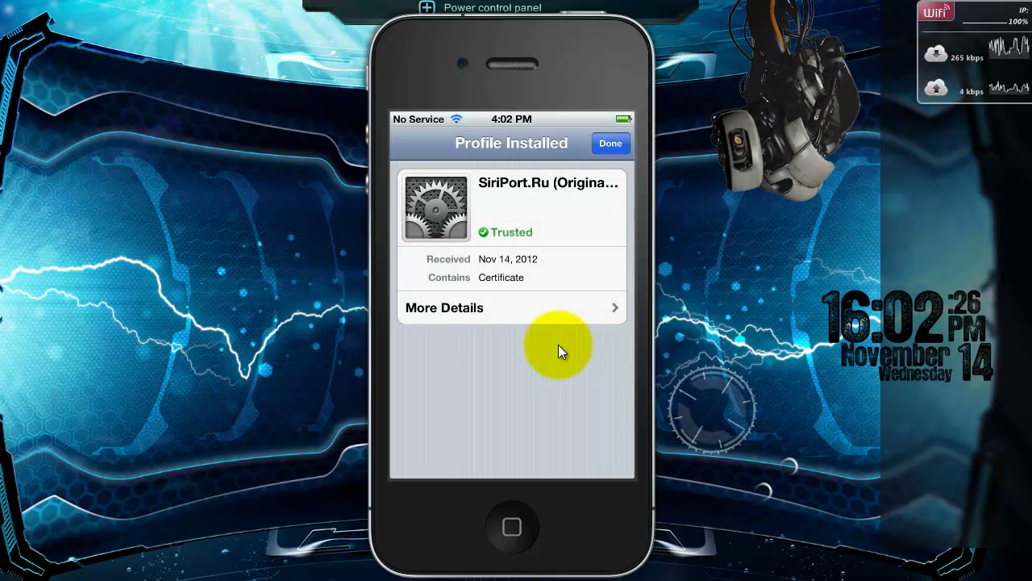
click(613, 143)
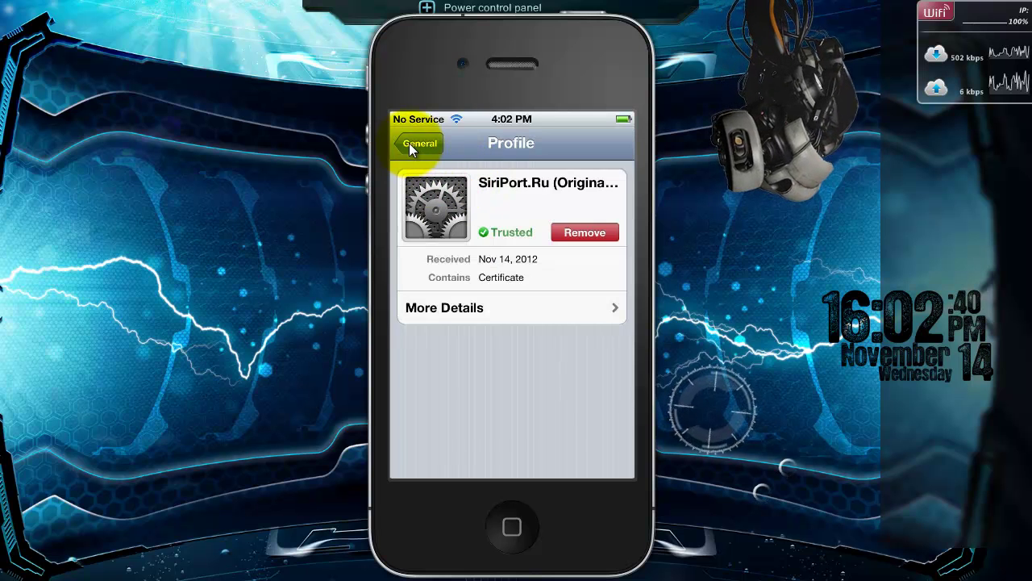
- Confirm Siri is enabled under General > Siri, then ask which kind of bear is best
click(409, 142)
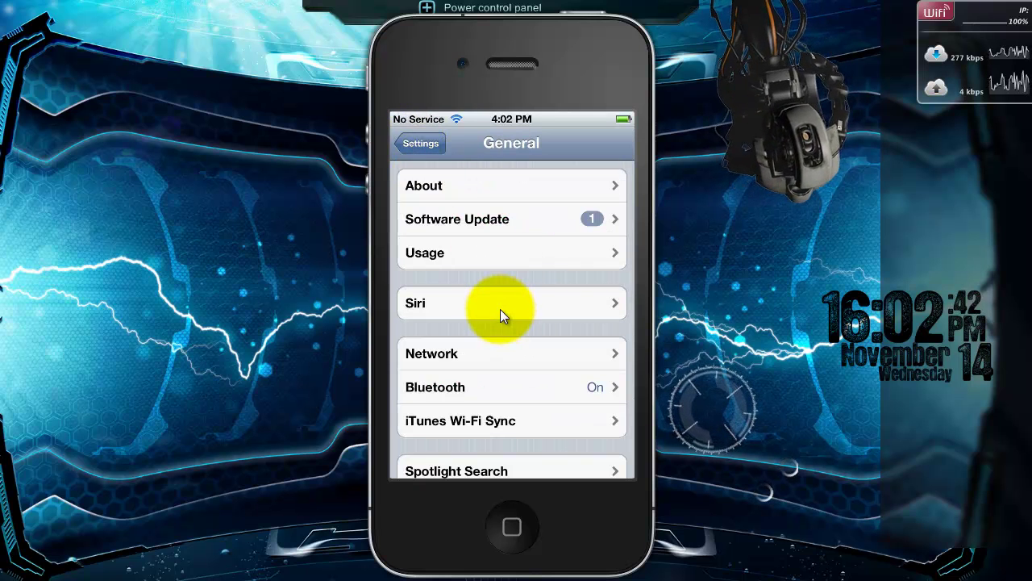
click(500, 308)
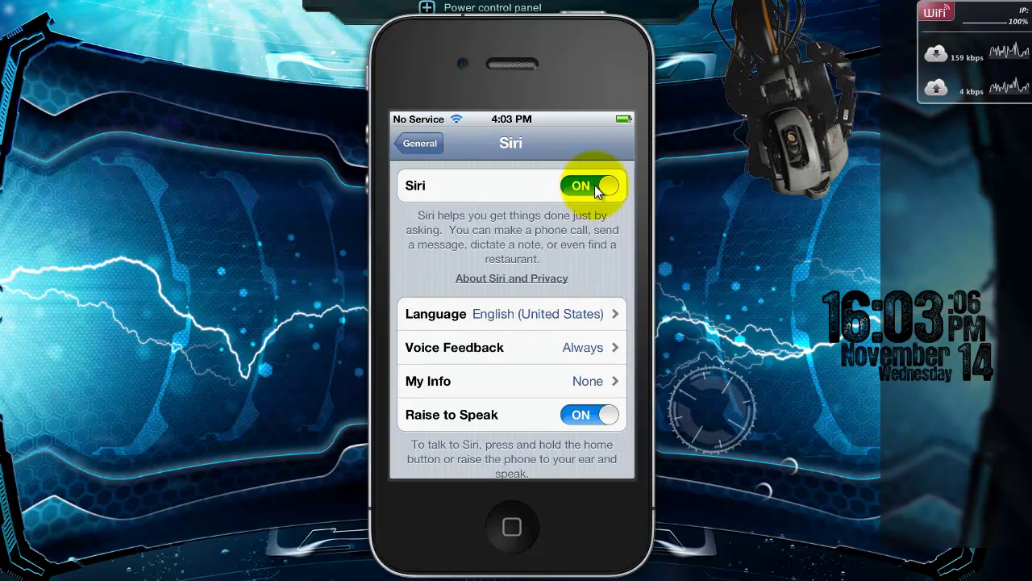
click(503, 529)
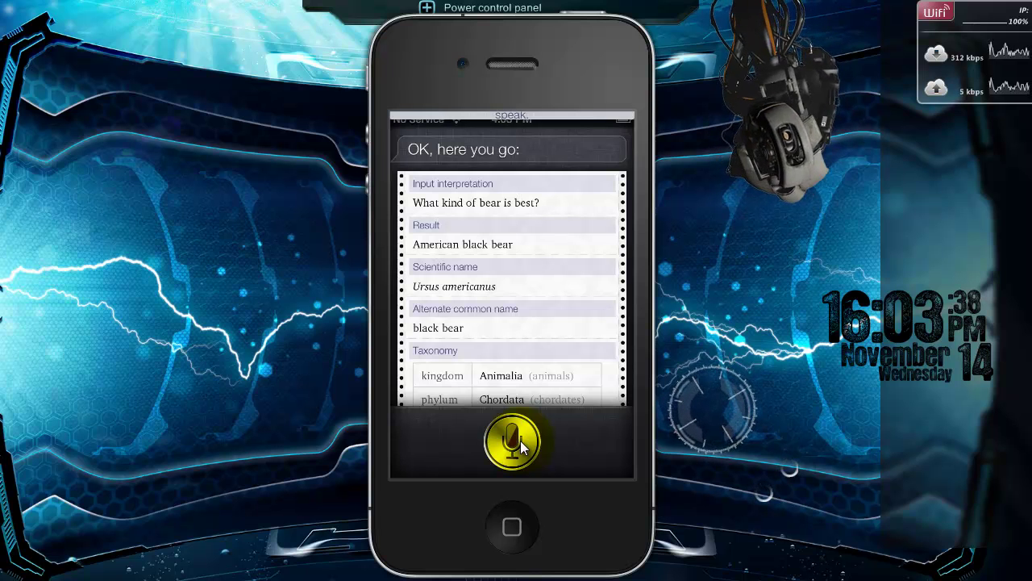
- Dismiss Siri to return to the Siri preferences, set to English (United States)
click(521, 441)
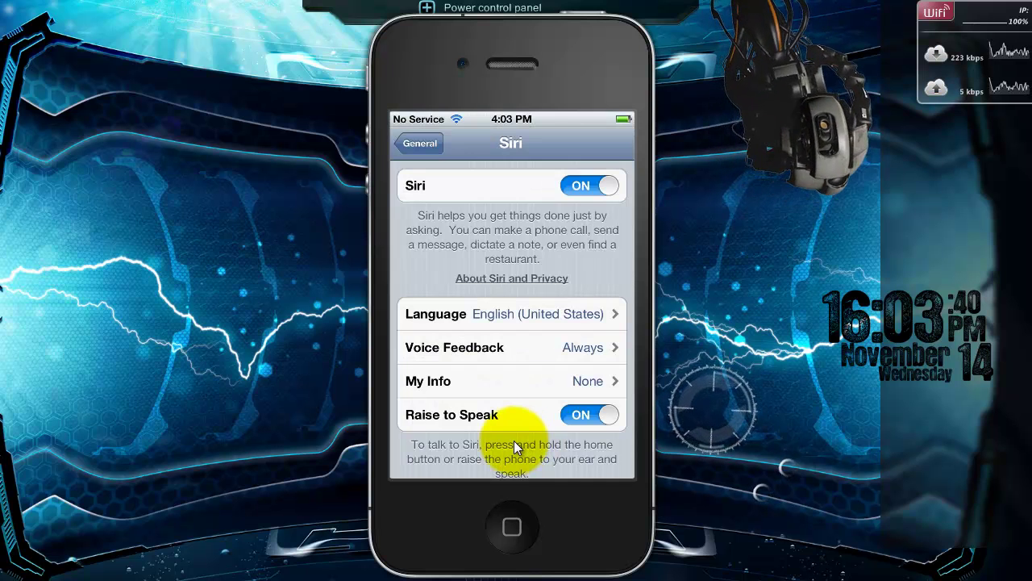